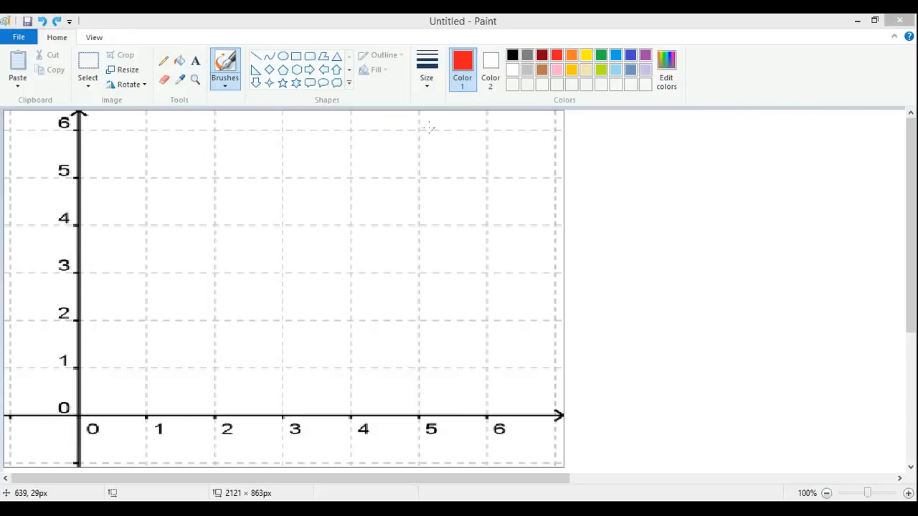
Brush three black clusters of points descending across the grid, plus a red downward-sloping line running through them
{"action": "left_click", "coordinate": [512, 57]}
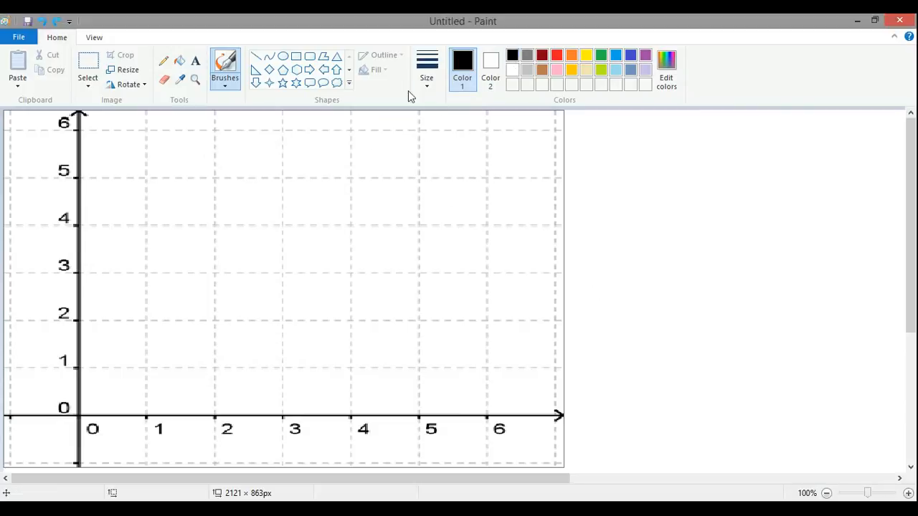
{"action": "left_click_drag", "start_coordinate": [171, 183], "coordinate": [191, 155]}
{"action": "mouse_move", "coordinate": [244, 222]}
{"action": "left_mouse_down"}
{"action": "mouse_move", "coordinate": [273, 194]}
{"action": "mouse_move", "coordinate": [337, 241]}
{"action": "left_mouse_up"}
{"action": "mouse_move", "coordinate": [378, 320]}
{"action": "left_mouse_down"}
{"action": "mouse_move", "coordinate": [415, 272]}
{"action": "mouse_move", "coordinate": [407, 269]}
{"action": "mouse_move", "coordinate": [408, 282]}
{"action": "left_mouse_up"}
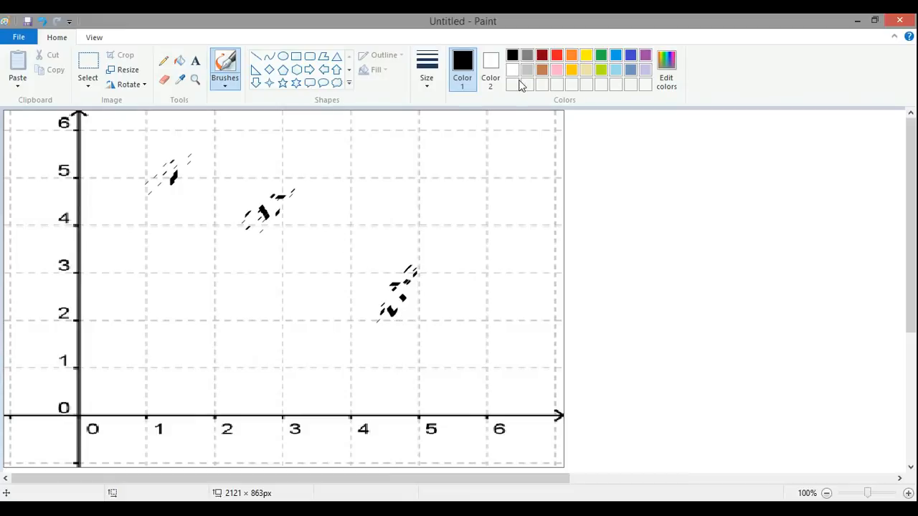
{"action": "left_click", "coordinate": [558, 58]}
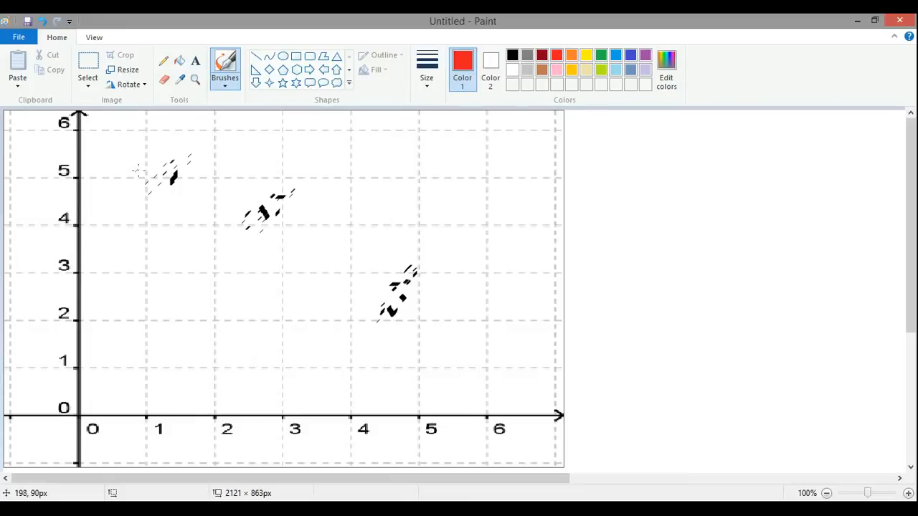
{"action": "left_click_drag", "start_coordinate": [132, 155], "coordinate": [439, 328]}
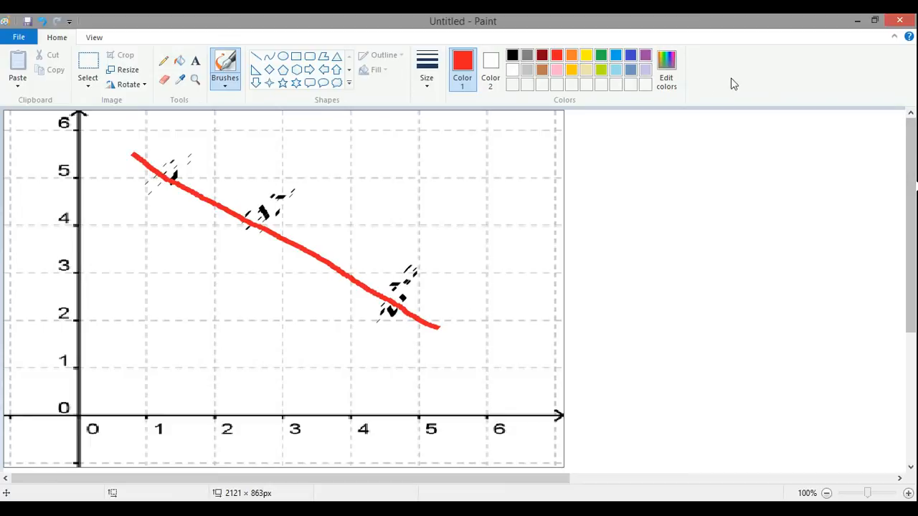
Circle each of the three point clusters in blue and handwrite "School" beside the lowest cluster
{"action": "mouse_move", "coordinate": [179, 139]}
{"action": "left_mouse_down"}
{"action": "mouse_move", "coordinate": [132, 155]}
{"action": "mouse_move", "coordinate": [147, 208]}
{"action": "mouse_move", "coordinate": [206, 154]}
{"action": "mouse_move", "coordinate": [180, 141]}
{"action": "left_mouse_up"}
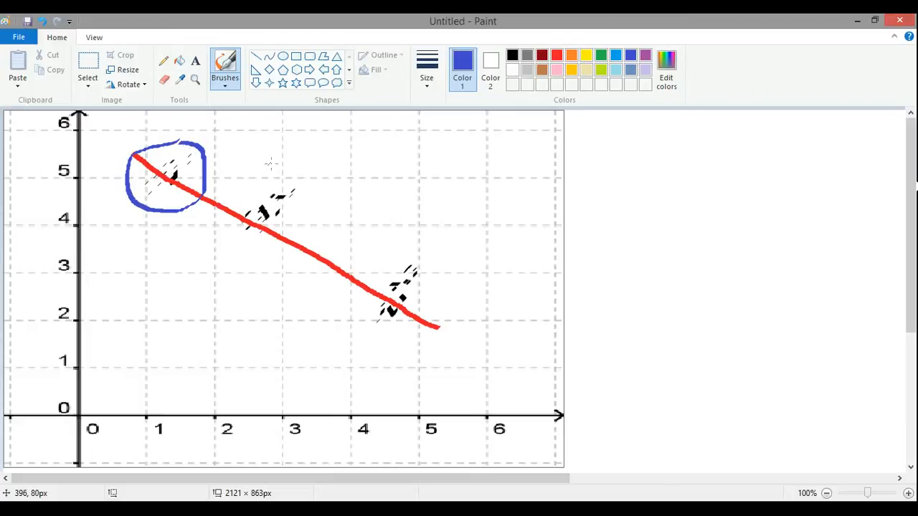
{"action": "mouse_move", "coordinate": [273, 175]}
{"action": "left_mouse_down"}
{"action": "mouse_move", "coordinate": [237, 228]}
{"action": "mouse_move", "coordinate": [319, 194]}
{"action": "mouse_move", "coordinate": [273, 176]}
{"action": "left_mouse_up"}
{"action": "mouse_move", "coordinate": [408, 257]}
{"action": "left_mouse_down"}
{"action": "mouse_move", "coordinate": [355, 291]}
{"action": "mouse_move", "coordinate": [434, 309]}
{"action": "mouse_move", "coordinate": [390, 257]}
{"action": "left_mouse_up"}
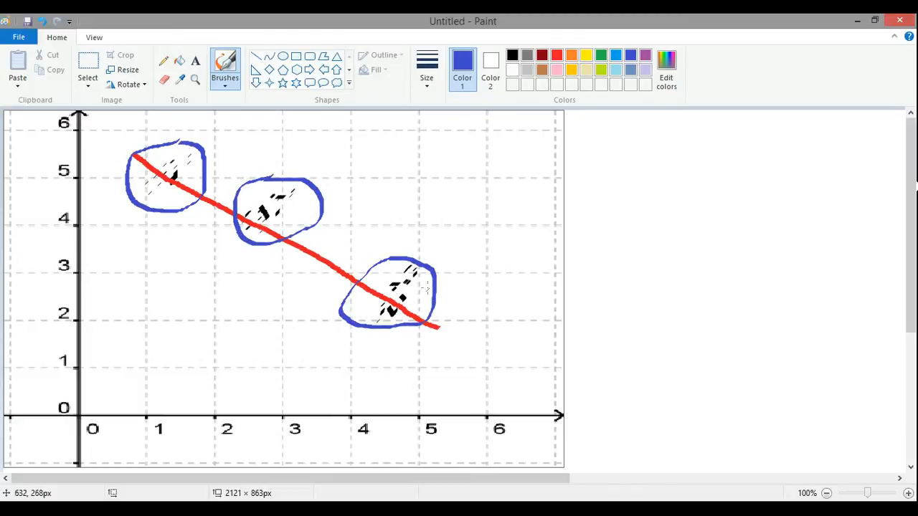
{"action": "mouse_move", "coordinate": [453, 251]}
{"action": "left_mouse_down"}
{"action": "mouse_move", "coordinate": [480, 271]}
{"action": "mouse_move", "coordinate": [477, 257]}
{"action": "mouse_move", "coordinate": [511, 265]}
{"action": "mouse_move", "coordinate": [523, 258]}
{"action": "mouse_move", "coordinate": [538, 269]}
{"action": "left_mouse_up"}
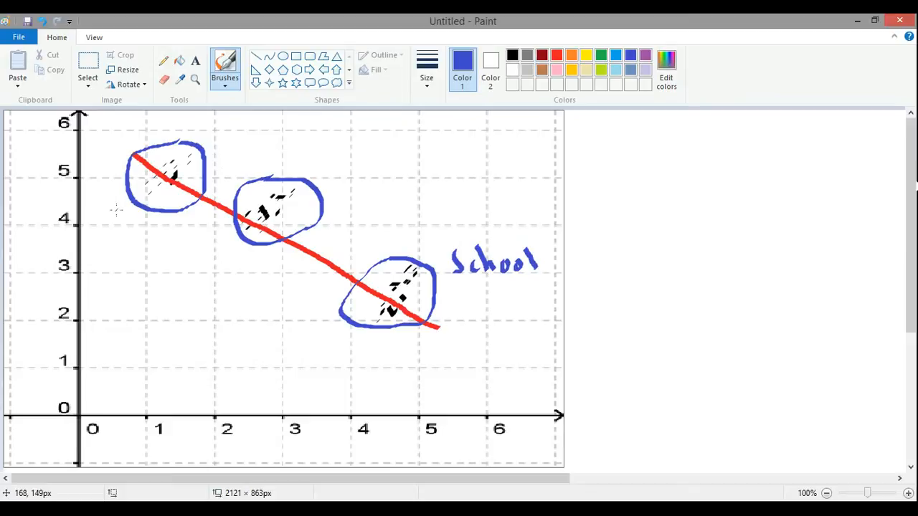
Draw a blue upward-sloping line through each of the three circled clusters
{"action": "left_click_drag", "start_coordinate": [113, 210], "coordinate": [237, 140]}
{"action": "left_click_drag", "start_coordinate": [206, 248], "coordinate": [332, 173]}
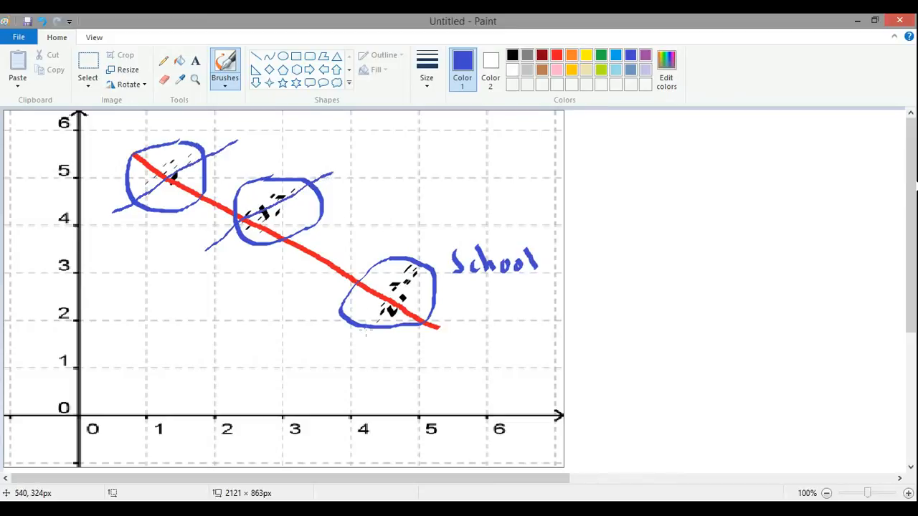
{"action": "left_click_drag", "start_coordinate": [361, 335], "coordinate": [439, 244]}
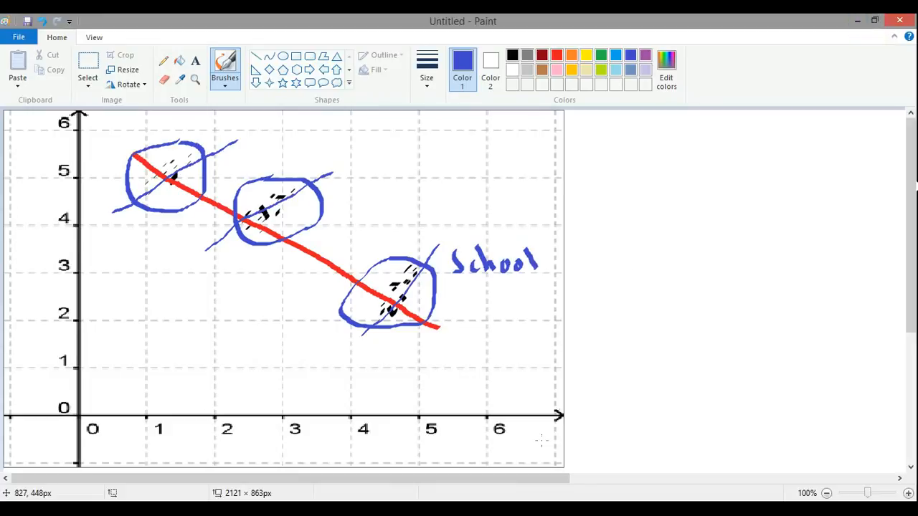
Switch to Stata's Do-file Editor and run only the line "destring S2_ID, replace"
{"action": "left_click", "coordinate": [859, 27]}
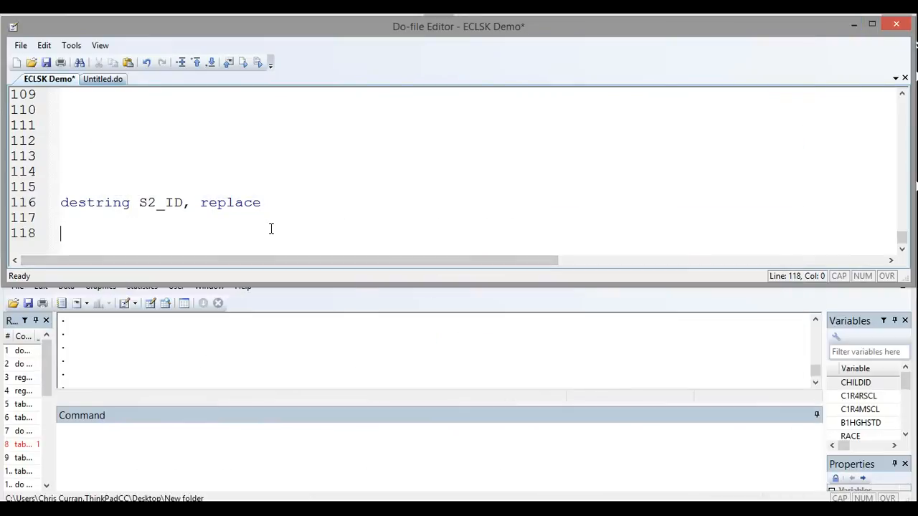
{"action": "left_click", "coordinate": [285, 204]}
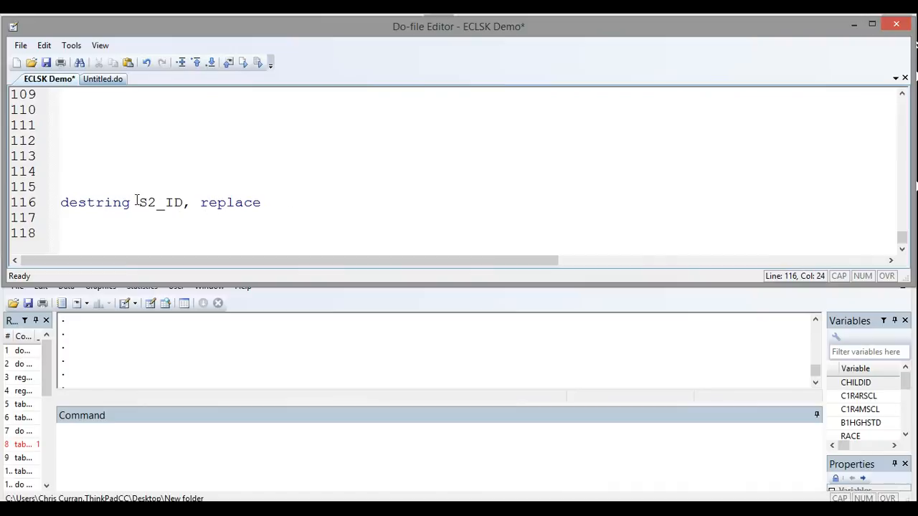
{"action": "left_click_drag", "start_coordinate": [138, 202], "coordinate": [183, 202]}
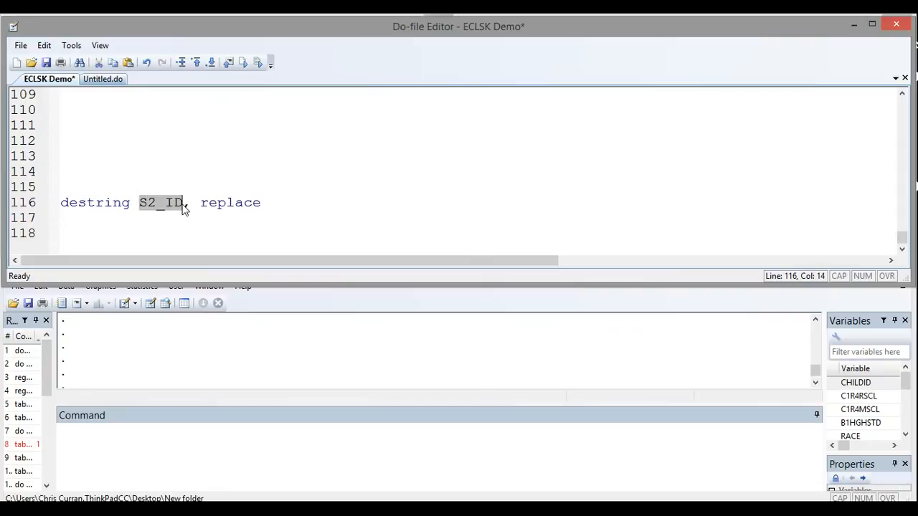
{"action": "left_click", "coordinate": [184, 202]}
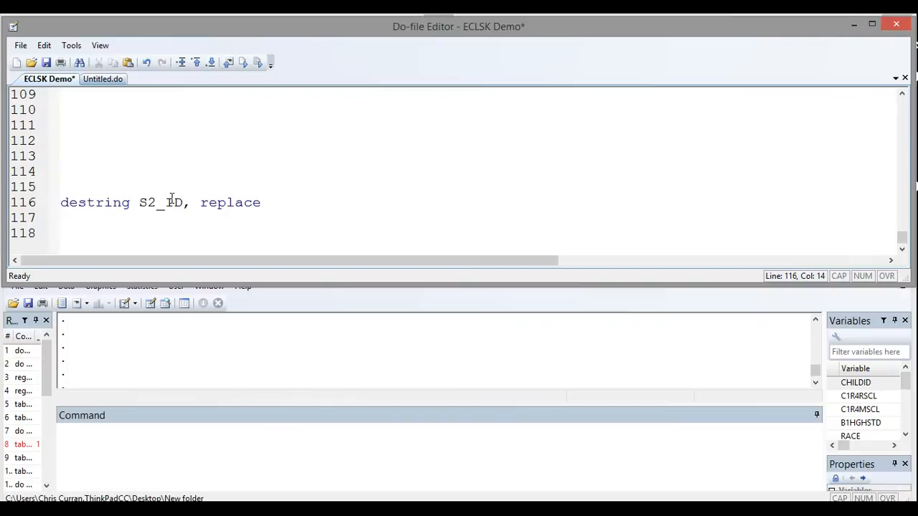
{"action": "left_click_drag", "start_coordinate": [62, 203], "coordinate": [130, 207]}
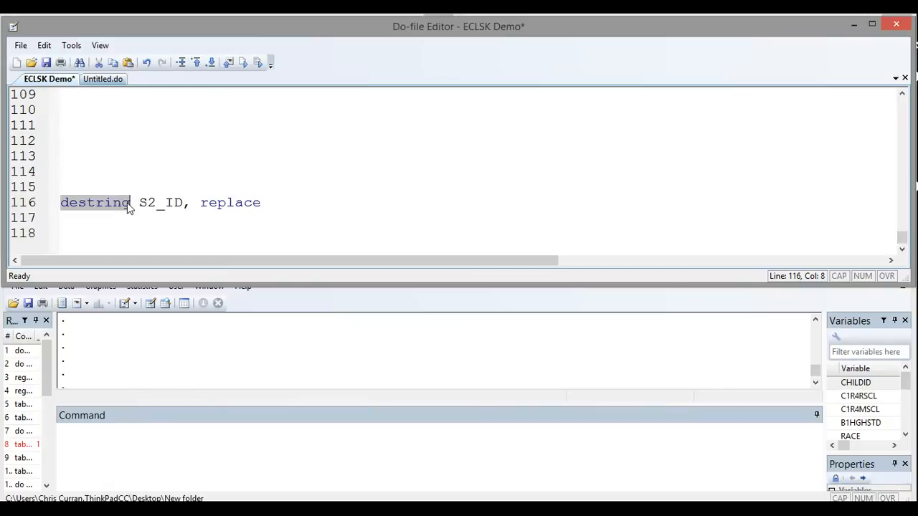
{"action": "left_click", "coordinate": [121, 203]}
{"action": "left_click_drag", "start_coordinate": [138, 203], "coordinate": [63, 208]}
{"action": "left_click", "coordinate": [200, 203]}
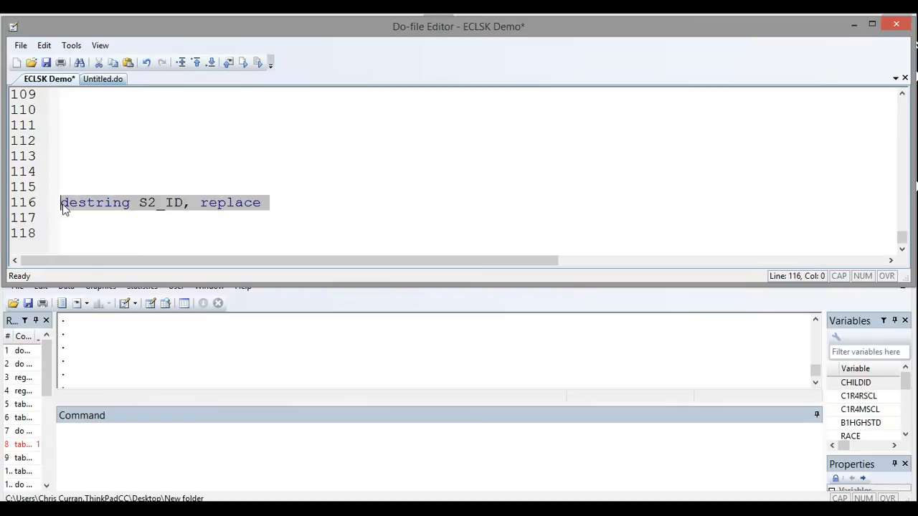
{"action": "left_click", "coordinate": [258, 63]}
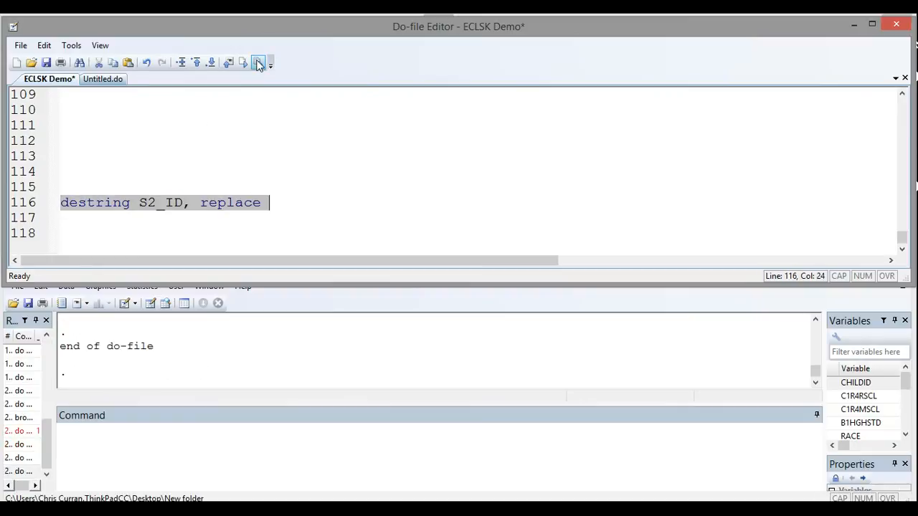
Leave ten blank lines below the destring command and add the comment "*Approach 1: Include dummy variables"
{"action": "left_click", "coordinate": [282, 204]}
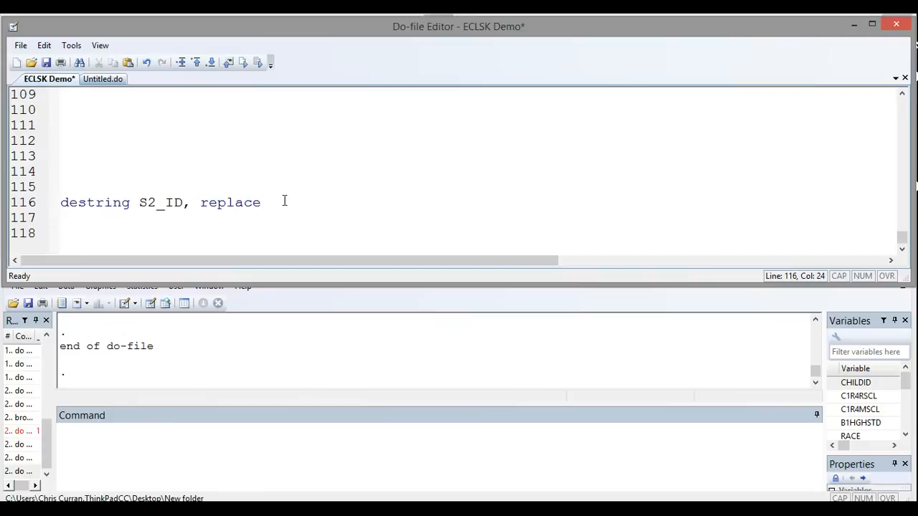
{"action": "key", "text": "Return"}
{"action": "key", "text": "Return"}
{"action": "key", "text": "Return"}
{"action": "key", "text": "Return"}
{"action": "key", "text": "Return"}
{"action": "key", "text": "Return"}
{"action": "key", "text": "Return"}
{"action": "key", "text": "Return"}
{"action": "key", "text": "Return"}
{"action": "key", "text": "Return"}
{"action": "key", "text": "Return"}
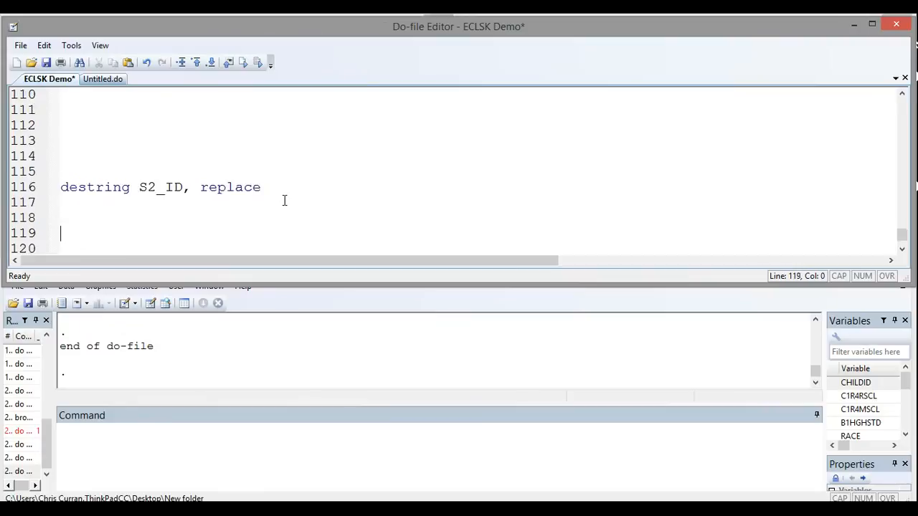
{"action": "type", "text": "*Approach 1: Include dummy variables"}
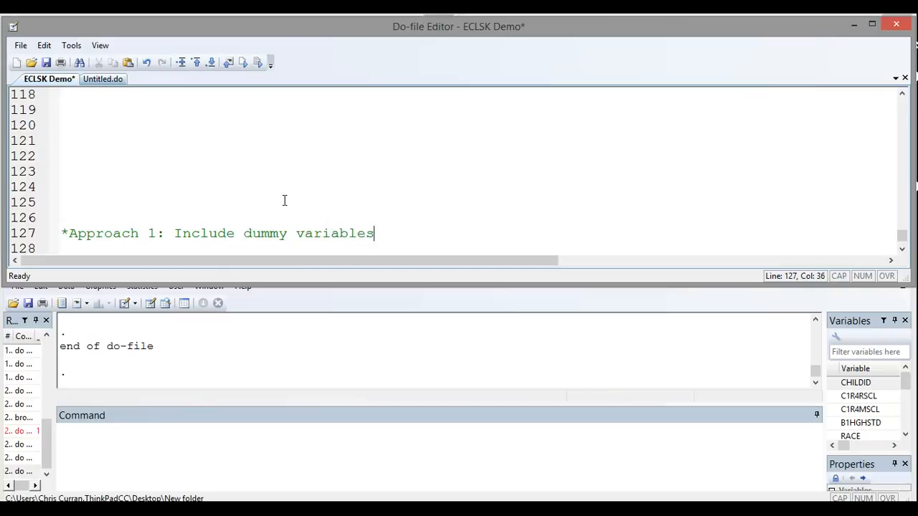
Write "regress DEPVAR INDVAR year_1999 year_2000 year_2001" directly beneath the Approach 1 comment
{"action": "key", "text": "Return"}
{"action": "type", "text": "regre"}
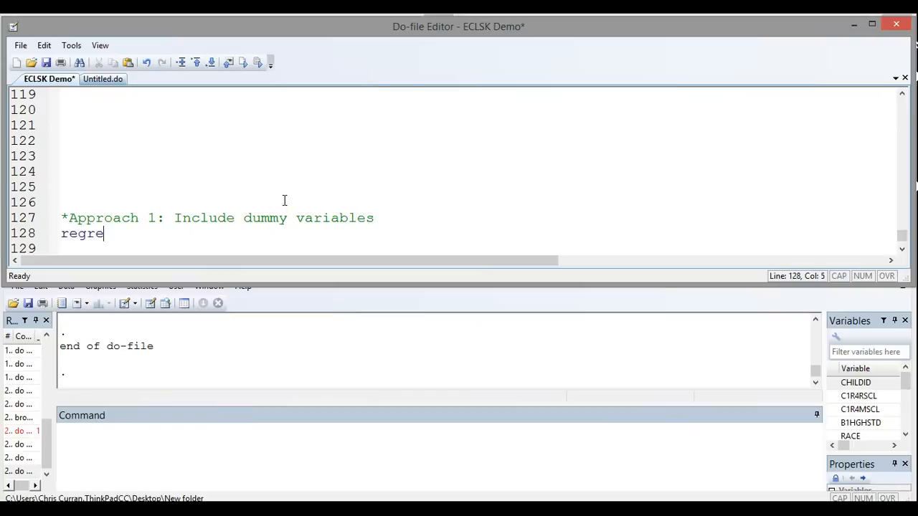
{"action": "type", "text": "ss DEP"}
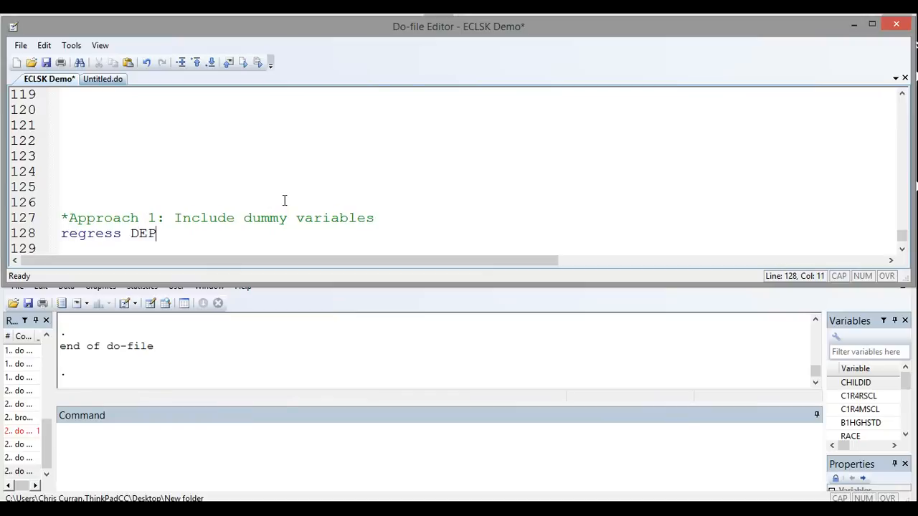
{"action": "type", "text": "VAR INDVAR INDVAR"}
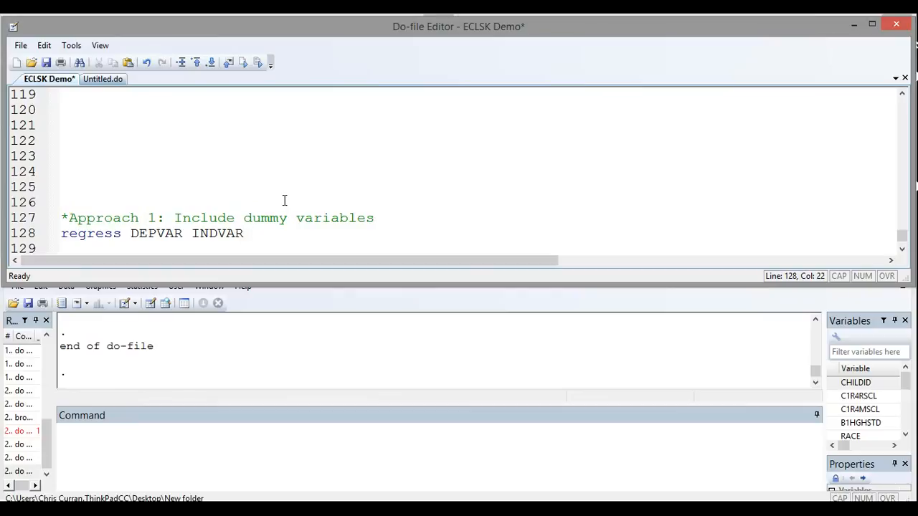
{"action": "type", "text": "year_1999 year"}
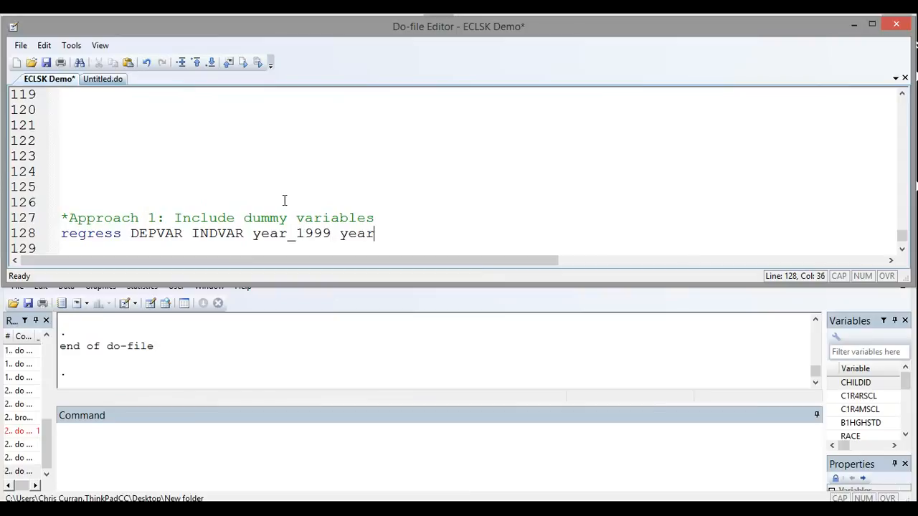
{"action": "type", "text": "_200"}
{"action": "key", "text": "BackSpace"}
{"action": "key", "text": "BackSpace"}
{"action": "key", "text": "BackSpace"}
{"action": "type", "text": "_2000 year_"}
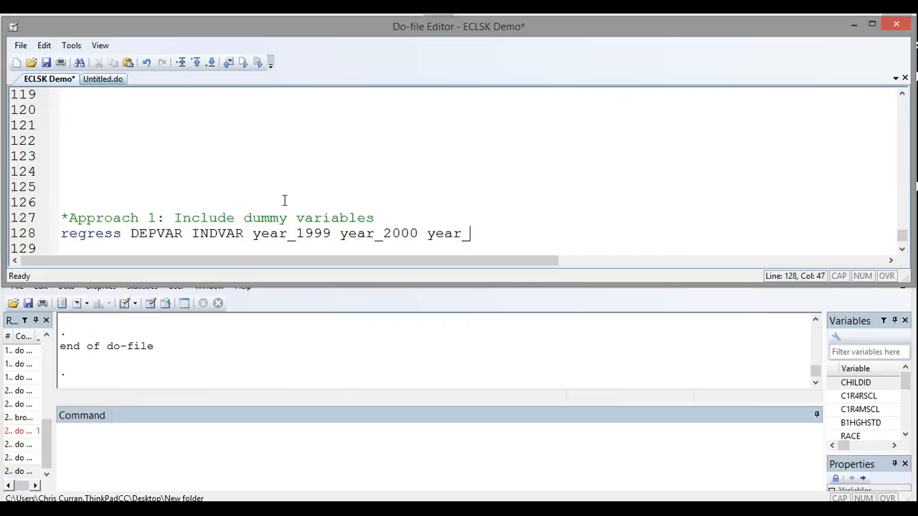
{"action": "type", "text": "2001"}
{"action": "left_click", "coordinate": [260, 233]}
{"action": "left_click_drag", "start_coordinate": [262, 233], "coordinate": [508, 233]}
{"action": "left_click", "coordinate": [510, 234]}
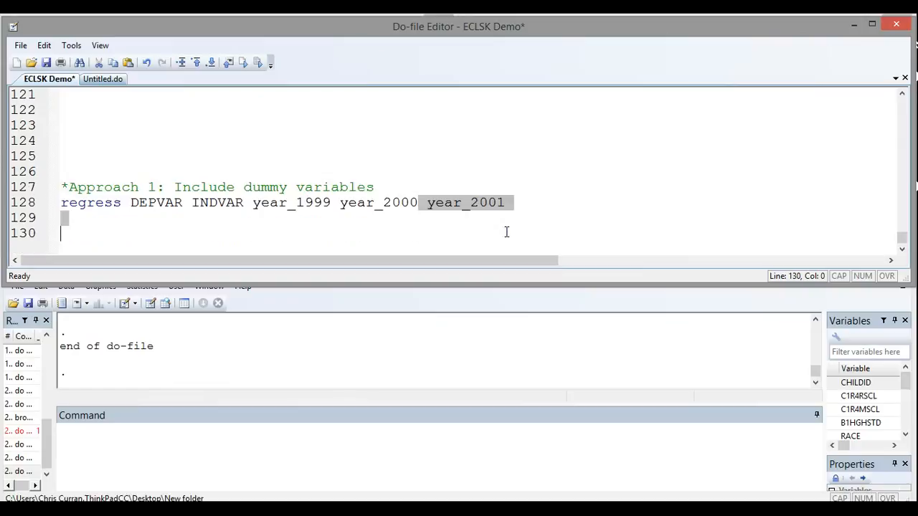
Write a second example, "regress DEPVAR INDVAR state_1 state_2 state_3", on line 130 below the year-dummy regression
{"action": "left_click", "coordinate": [511, 228]}
{"action": "type", "text": "regre"}
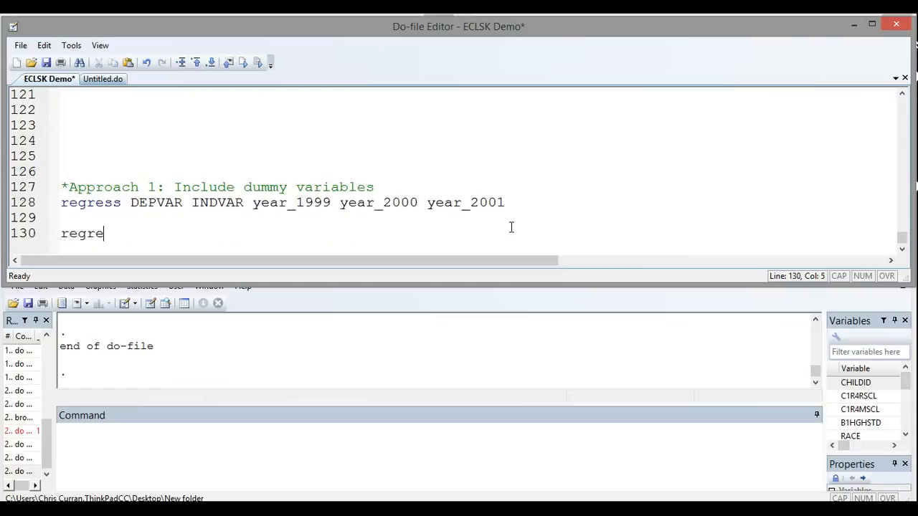
{"action": "type", "text": "ss DEPVAR "}
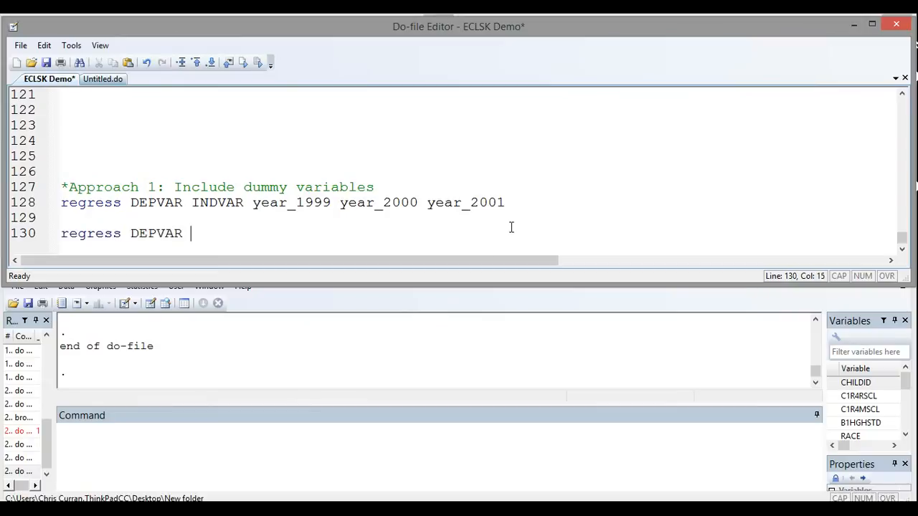
{"action": "type", "text": "INDVAR state"}
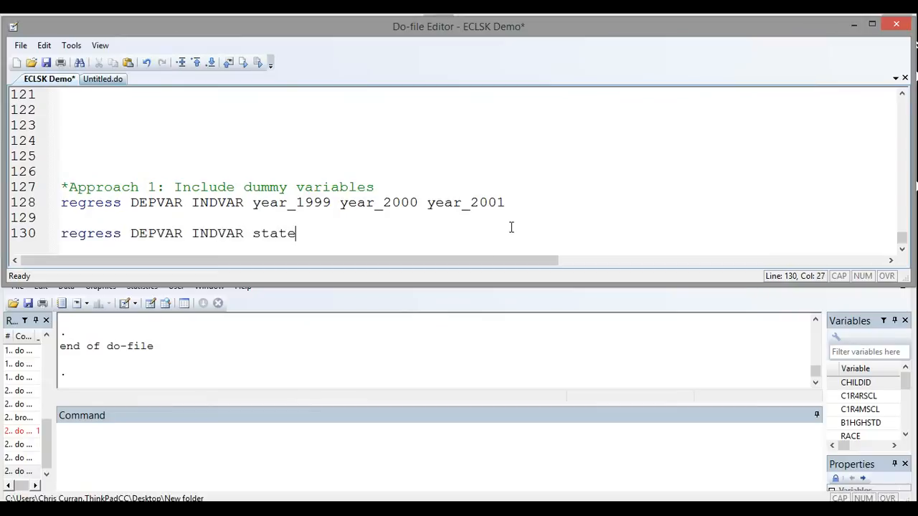
{"action": "type", "text": "_1 state_2 state_3"}
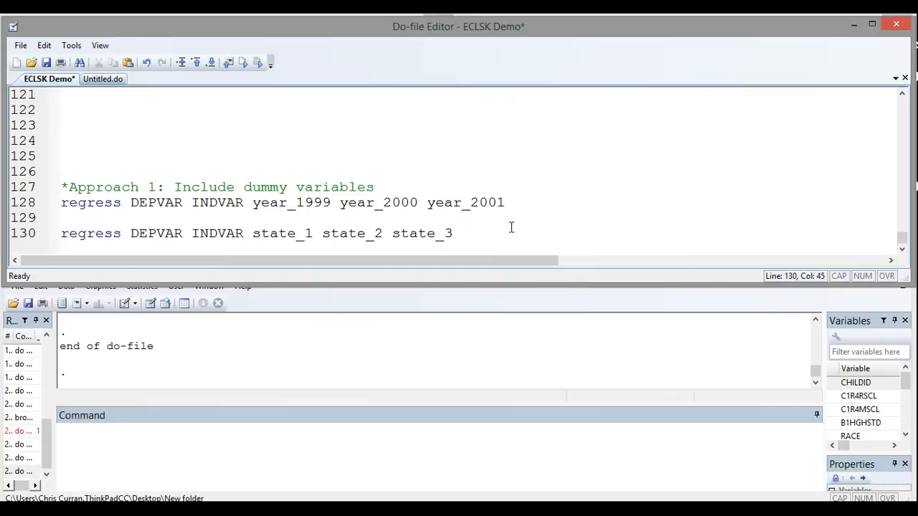
Add "xtset S2_ID" on line 133, copying the variable name from the destring command
{"action": "key", "text": "Return"}
{"action": "key", "text": "Return"}
{"action": "key", "text": "Return"}
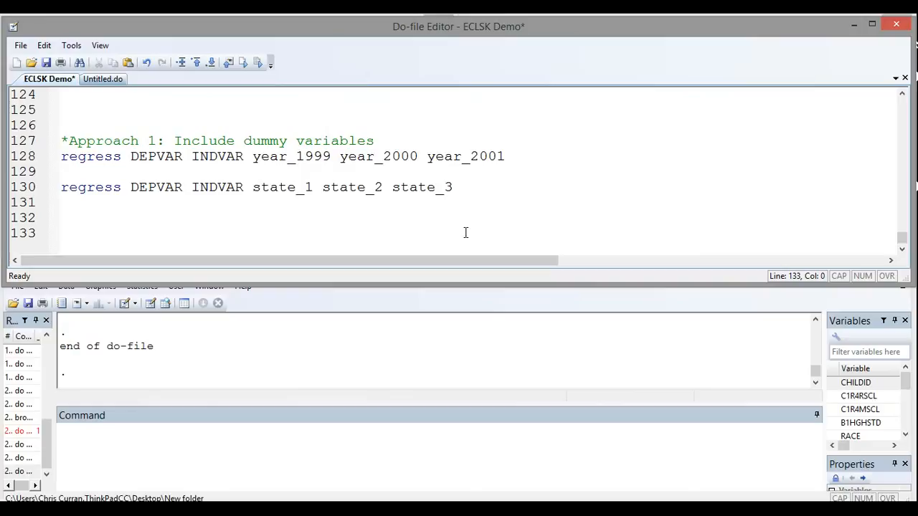
{"action": "type", "text": "xtset"}
{"action": "scroll", "coordinate": [440, 230], "scroll_direction": "up", "scroll_amount": 4}
{"action": "left_click_drag", "start_coordinate": [184, 156], "coordinate": [140, 156]}
{"action": "key", "text": "ctrl+c"}
{"action": "scroll", "coordinate": [182, 213], "scroll_direction": "down", "scroll_amount": 4}
{"action": "left_click", "coordinate": [123, 234]}
{"action": "key", "text": "ctrl+v"}
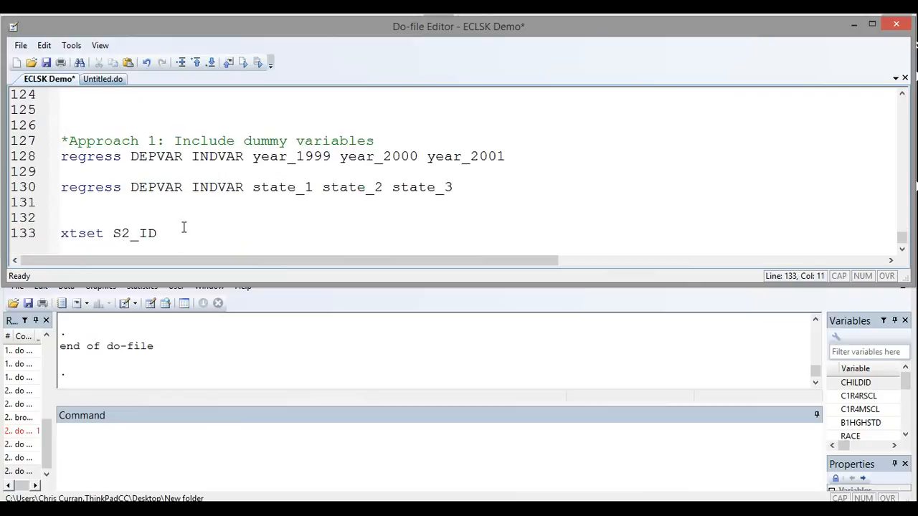
Begin an "xtreg" command on line 134, directly beneath the "xtset S2_ID" line
{"action": "key", "text": "Return"}
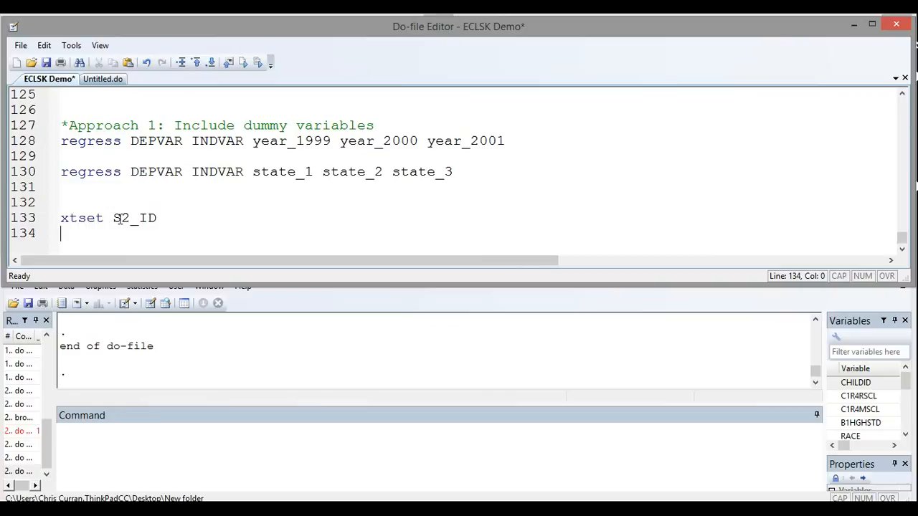
{"action": "left_click_drag", "start_coordinate": [114, 219], "coordinate": [154, 223]}
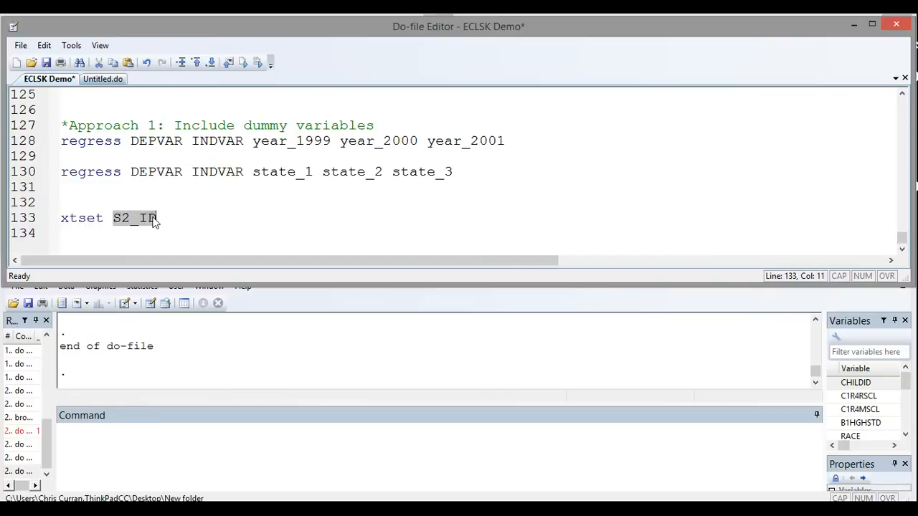
{"action": "left_click", "coordinate": [168, 218]}
{"action": "key", "text": "Return"}
{"action": "type", "text": "xtreg"}
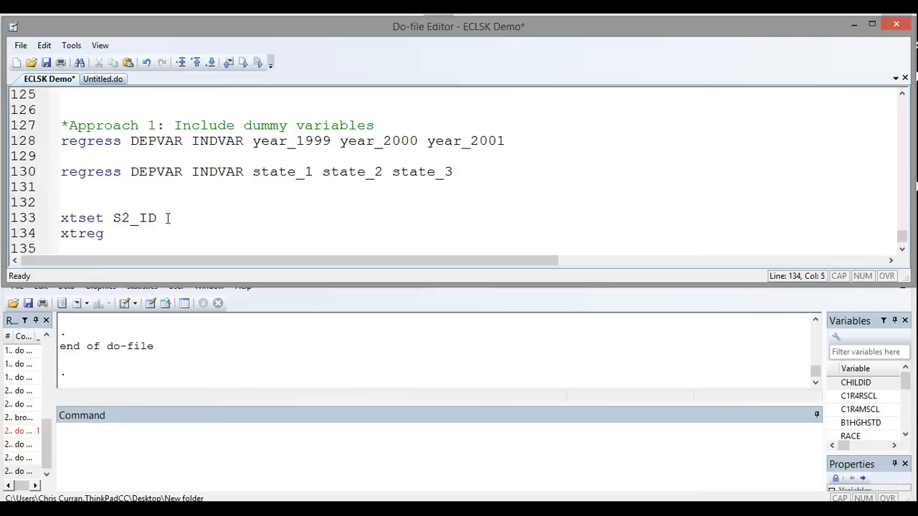
{"action": "left_click_drag", "start_coordinate": [104, 234], "coordinate": [84, 234]}
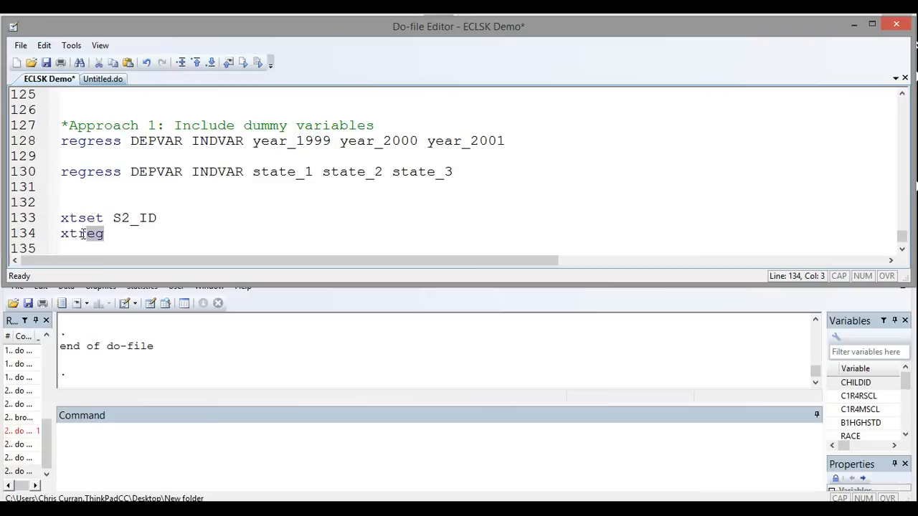
{"action": "left_click", "coordinate": [104, 234]}
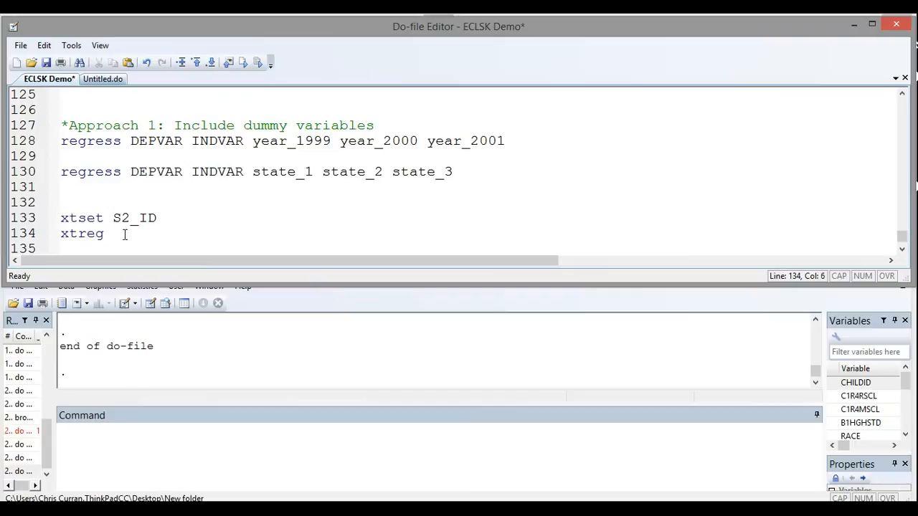
Complete the xtreg command with "DEPVAR INDVAR CONTROLVARIABLES, fe" so that it requests fixed effects
{"action": "type", "text": "DEPVAR INDVAR"}
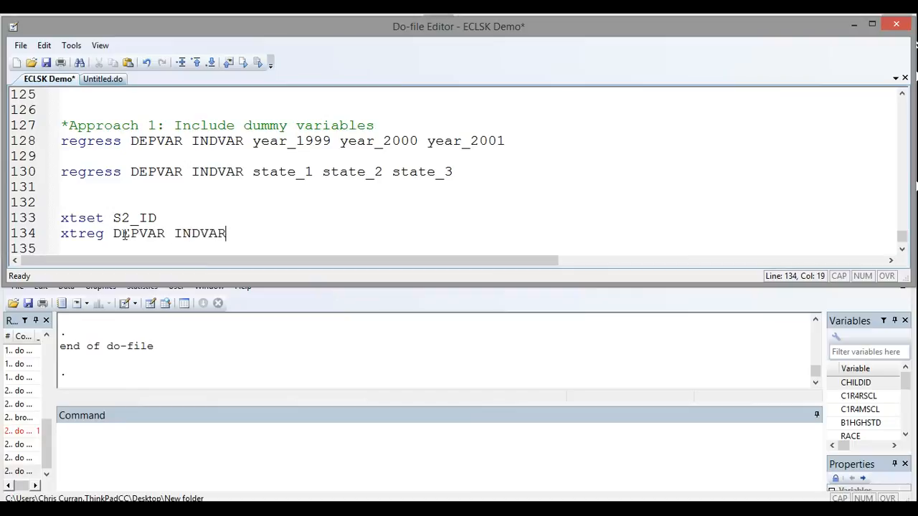
{"action": "type", "text": " CONTROLVARIABLES"}
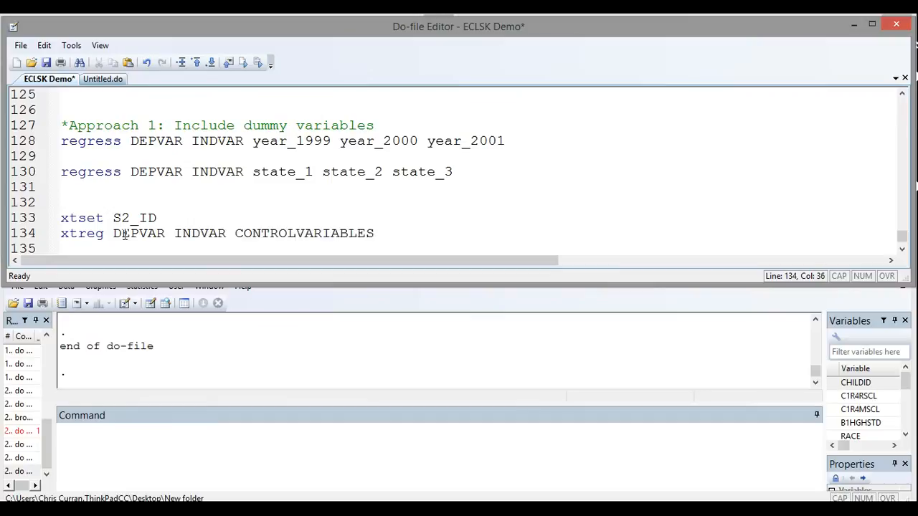
{"action": "type", "text": ", fe"}
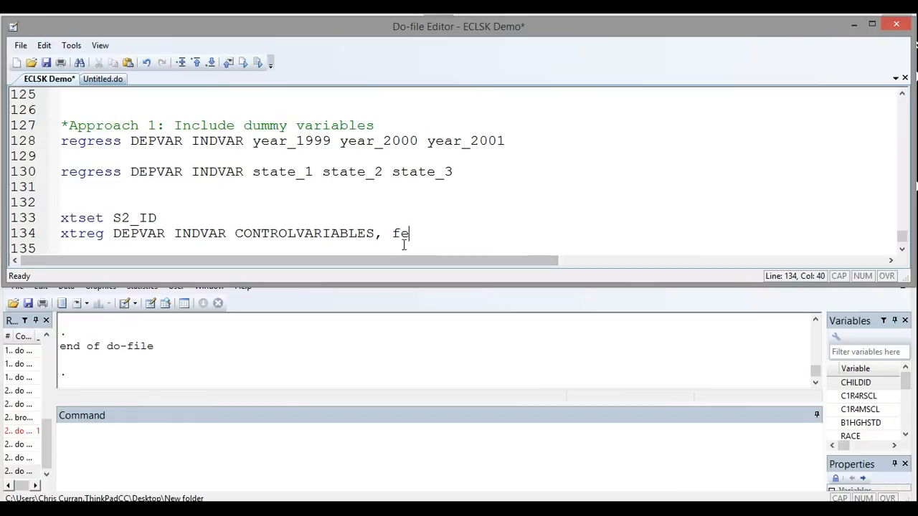
{"action": "left_click_drag", "start_coordinate": [409, 235], "coordinate": [394, 234]}
{"action": "left_click", "coordinate": [377, 235]}
{"action": "left_click", "coordinate": [417, 238]}
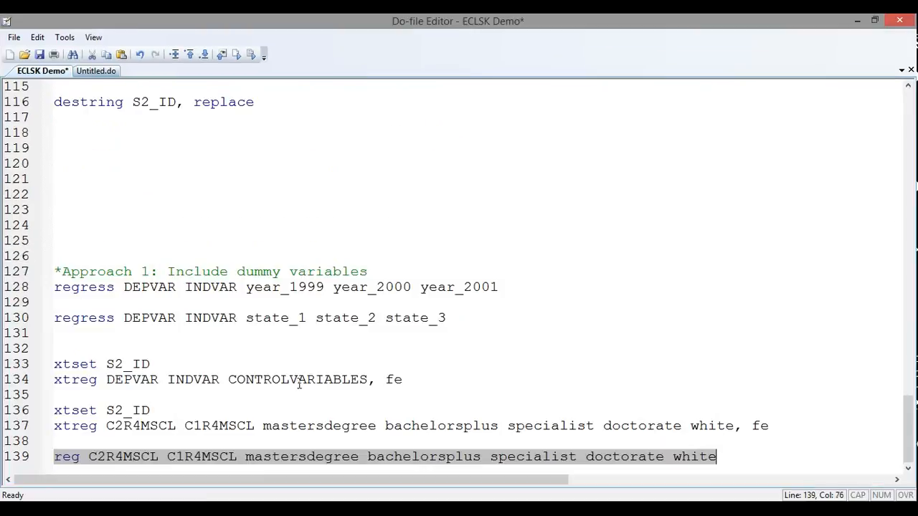
Compare the state dummies in the line 130 regression with the ", fe" option of the worked xtreg example on line 137
{"action": "left_click", "coordinate": [296, 380]}
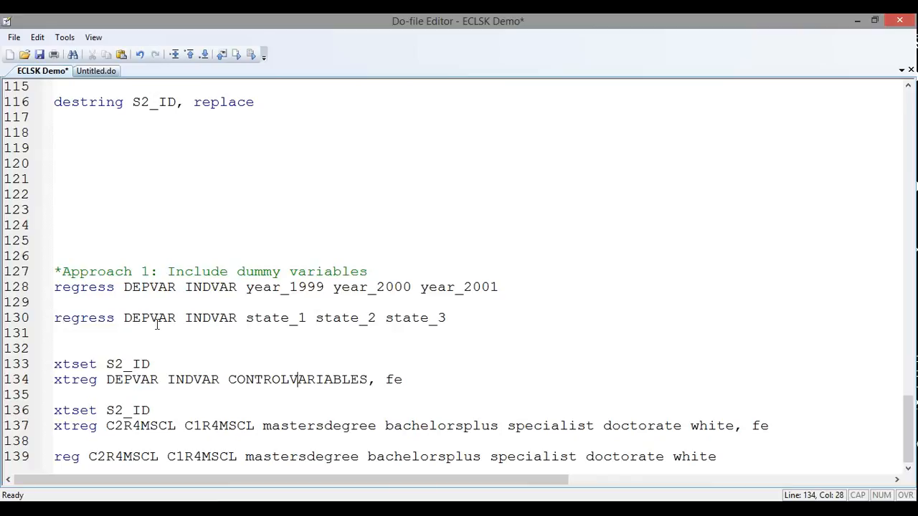
{"action": "left_click_drag", "start_coordinate": [246, 318], "coordinate": [445, 319]}
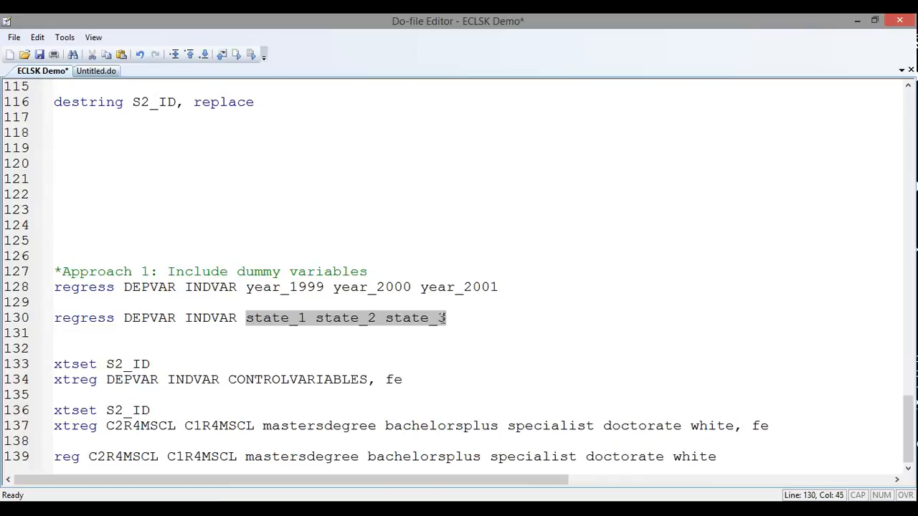
{"action": "left_click", "coordinate": [443, 320]}
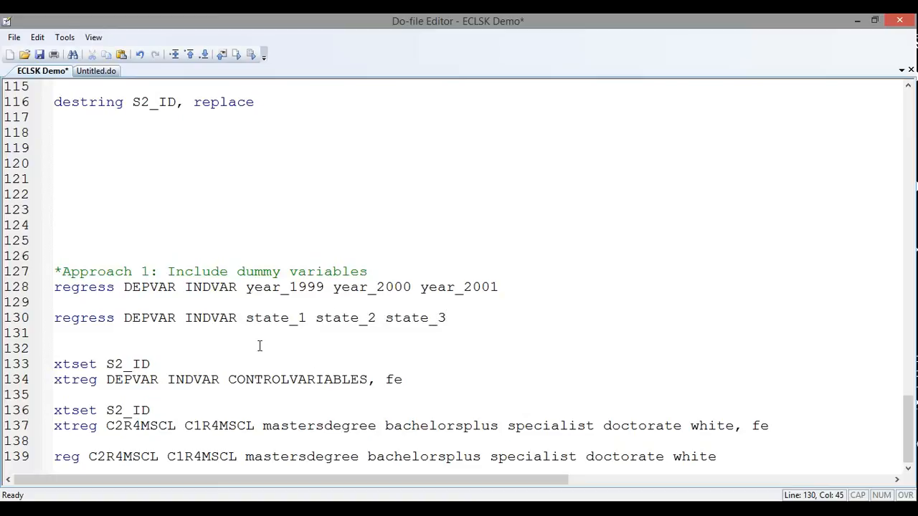
{"action": "left_click", "coordinate": [69, 415]}
{"action": "left_click", "coordinate": [65, 428]}
{"action": "left_click_drag", "start_coordinate": [772, 428], "coordinate": [737, 429]}
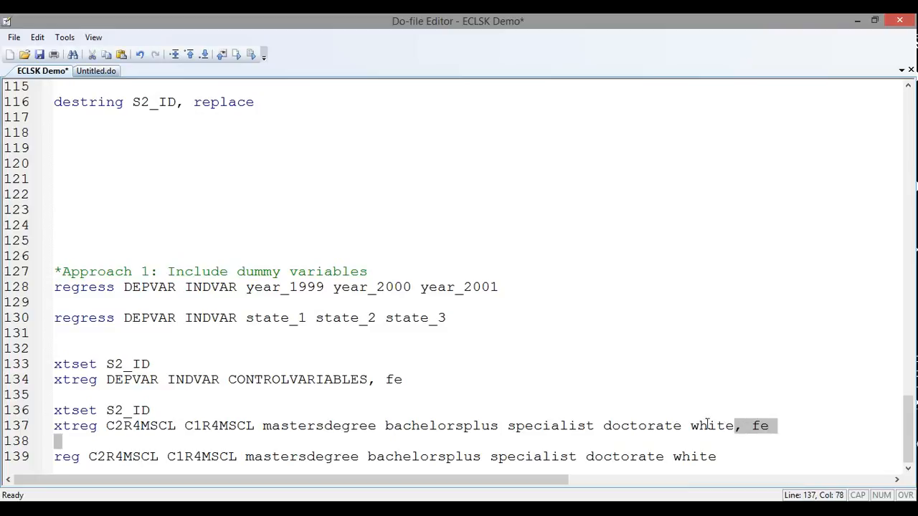
{"action": "left_click", "coordinate": [707, 425]}
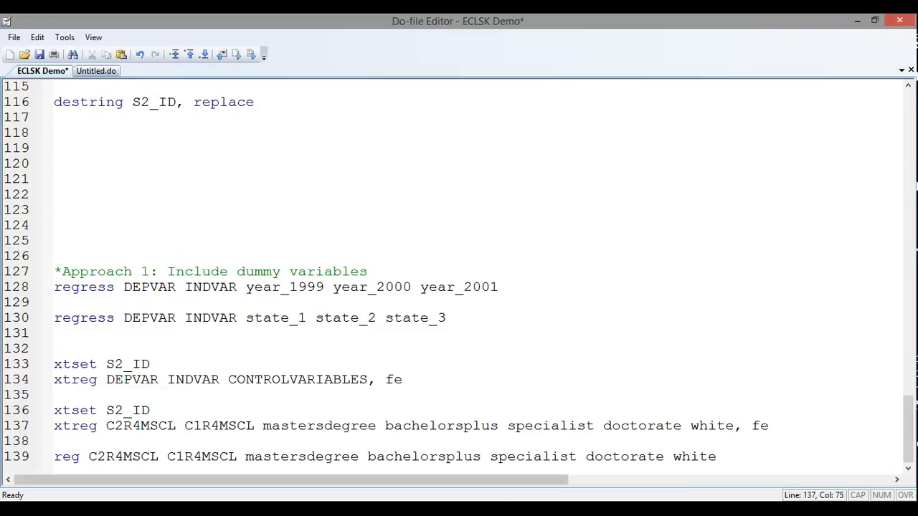
{"action": "left_click", "coordinate": [805, 509]}
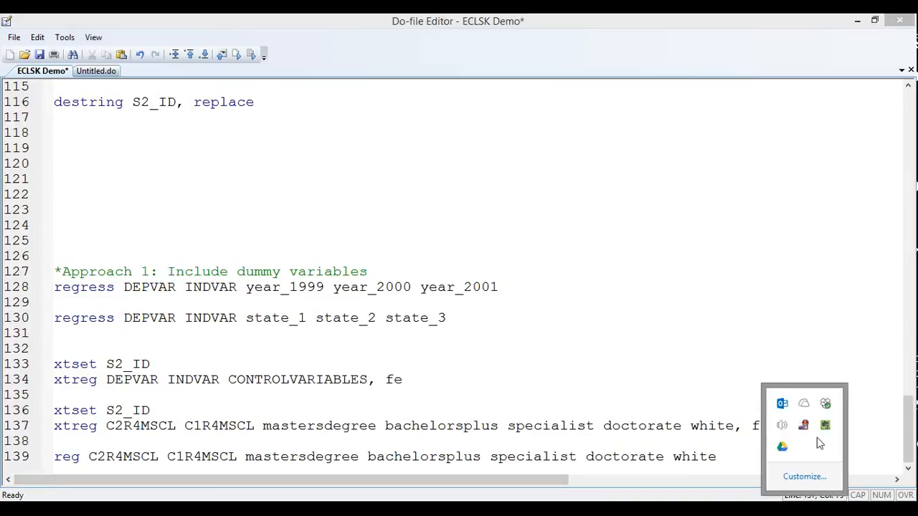